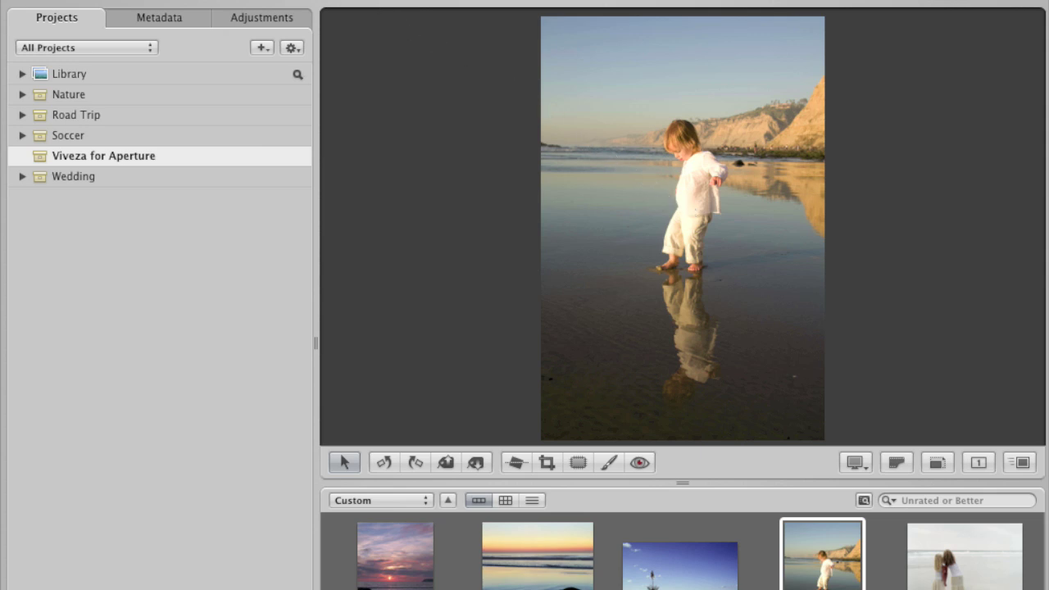
# Send the beach photo of the child from Aperture to Viveza via Edit With.
pyautogui.click(299, 0)
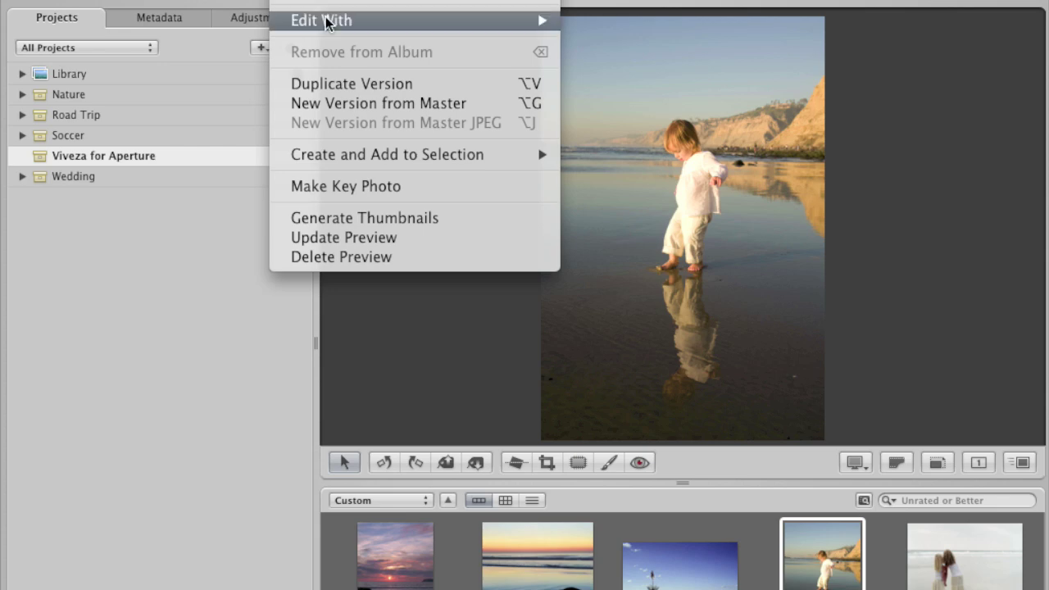
pyautogui.moveTo(382, 23)
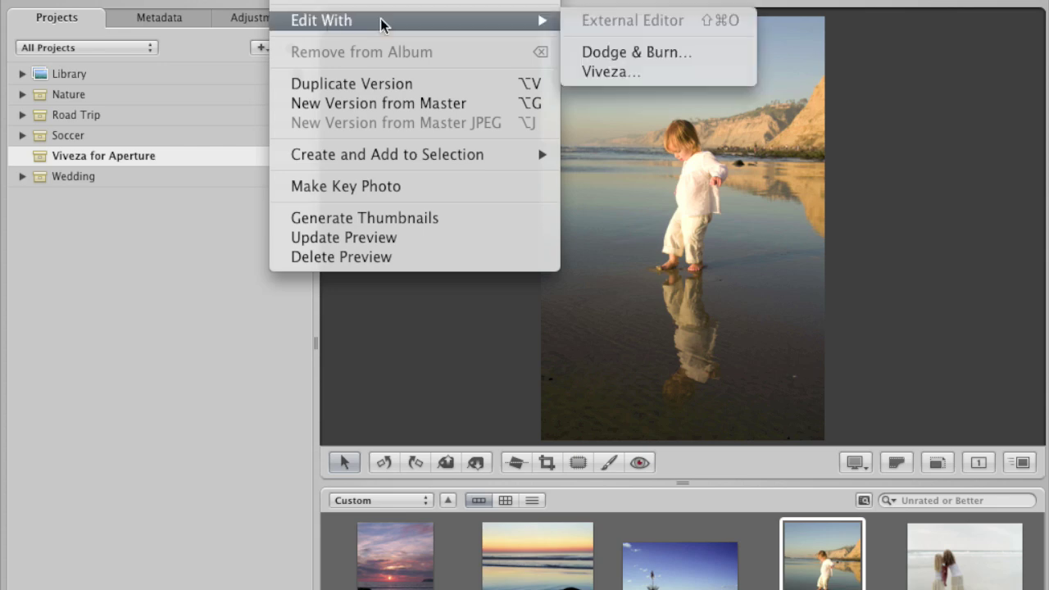
pyautogui.click(612, 73)
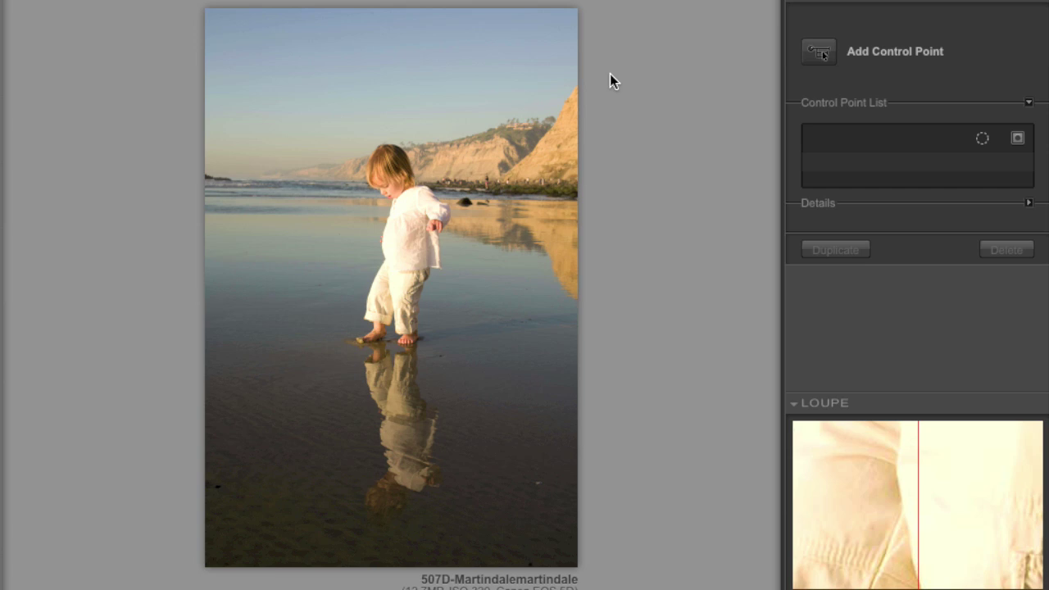
# Place a 72% sky control point with richer blue, then start a point on the wet sand.
pyautogui.click(821, 51)
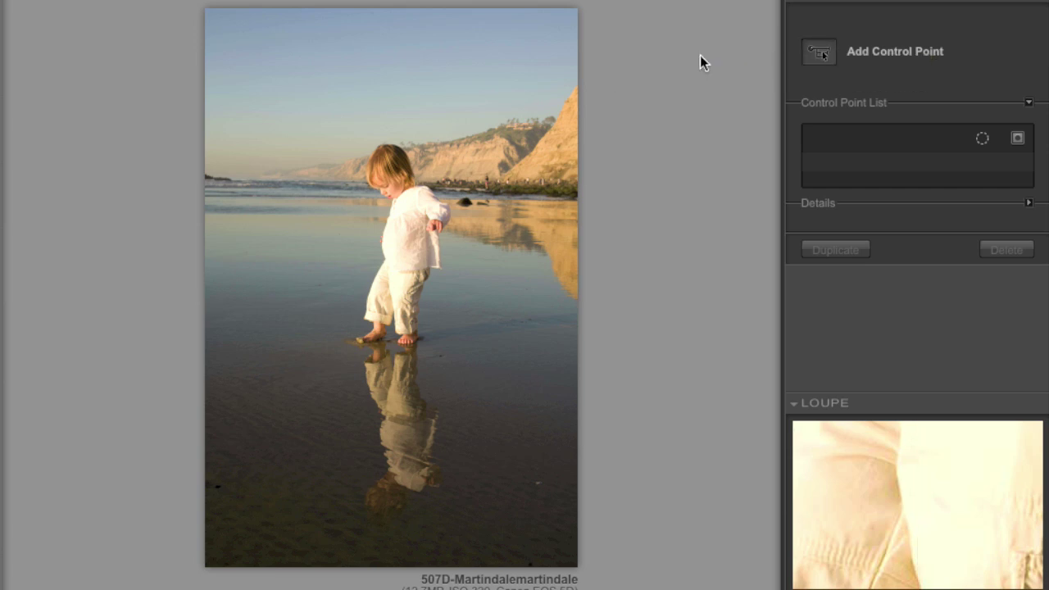
pyautogui.click(396, 81)
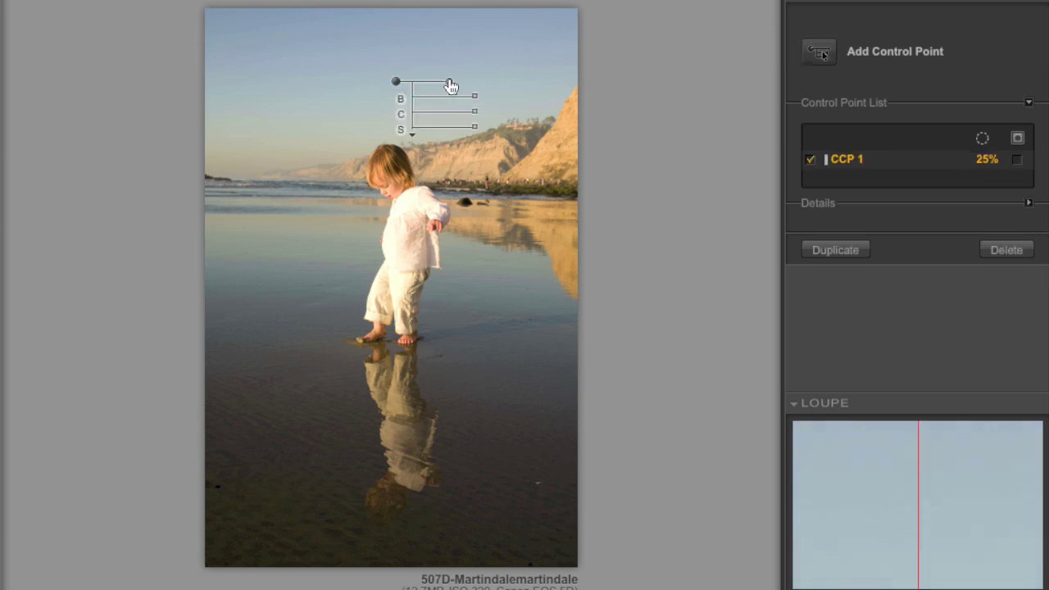
pyautogui.moveTo(450, 86); pyautogui.dragTo(450, 86)
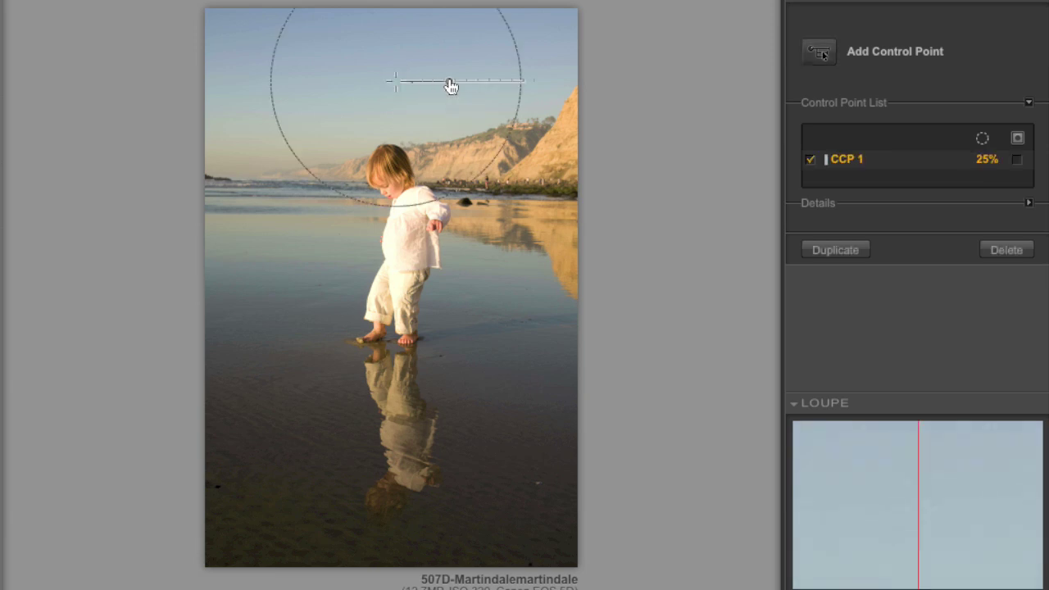
pyautogui.moveTo(451, 86); pyautogui.dragTo(487, 116)
pyautogui.click(439, 80)
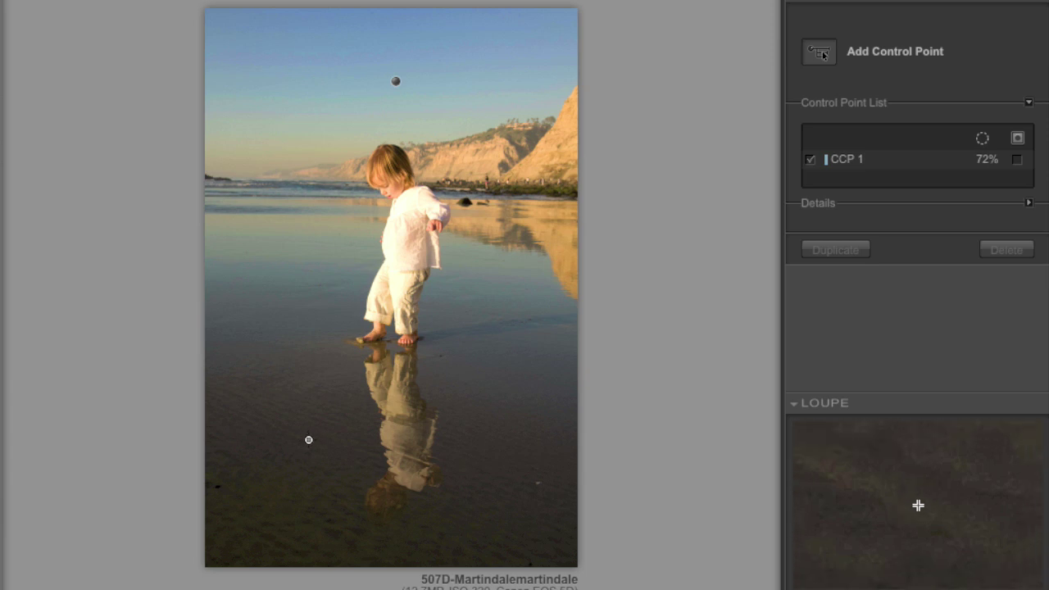
pyautogui.click(312, 443)
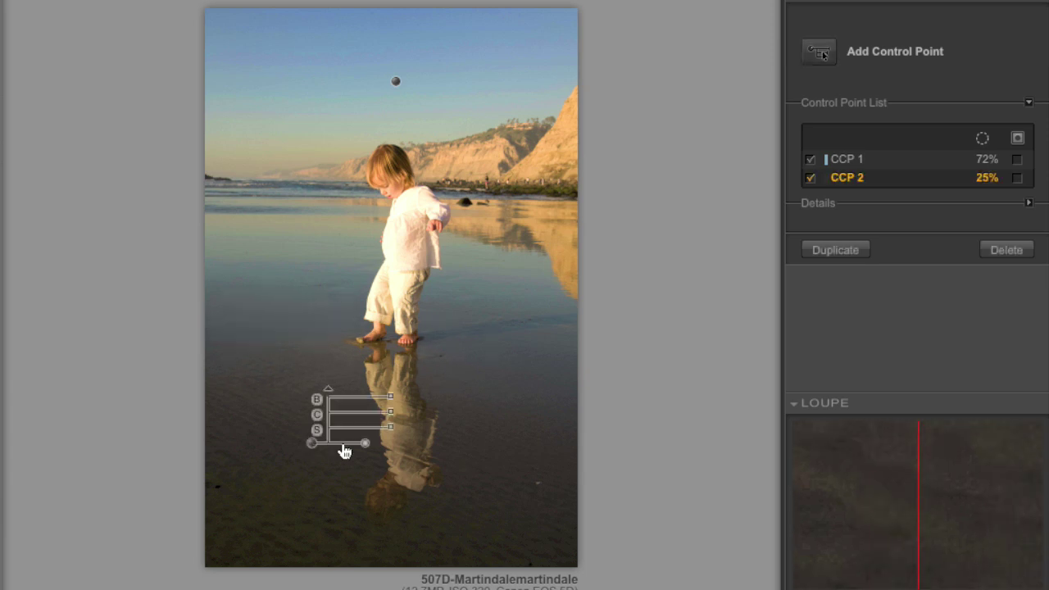
# Widen the wet-sand control point to 47% and boost the sand's saturation.
pyautogui.moveTo(363, 448); pyautogui.dragTo(382, 445)
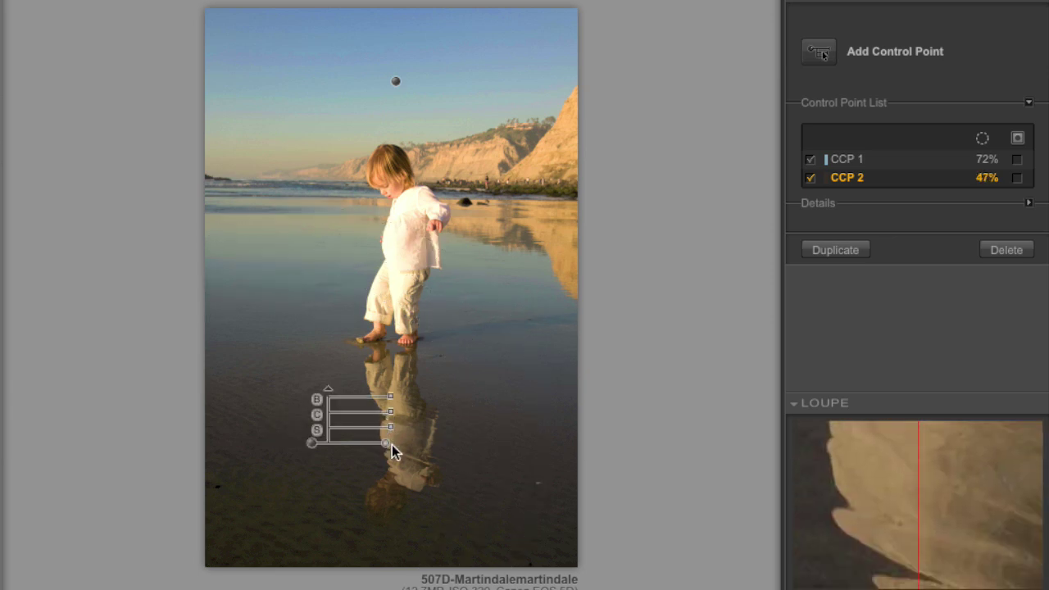
pyautogui.moveTo(393, 432)
pyautogui.mouseDown()
pyautogui.moveTo(429, 432)
pyautogui.moveTo(400, 418)
pyautogui.mouseUp()
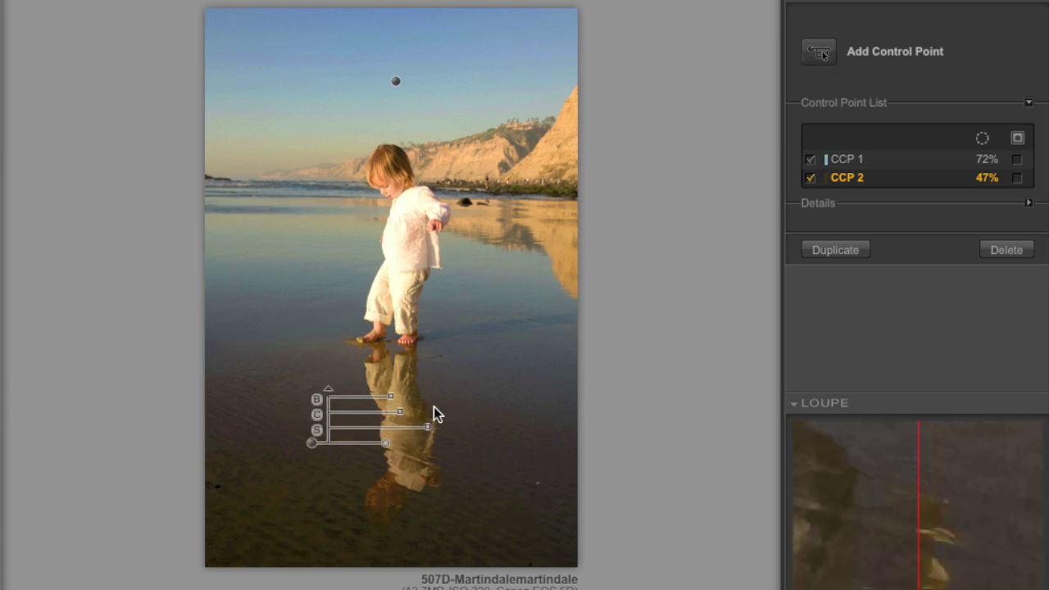
pyautogui.click(434, 407)
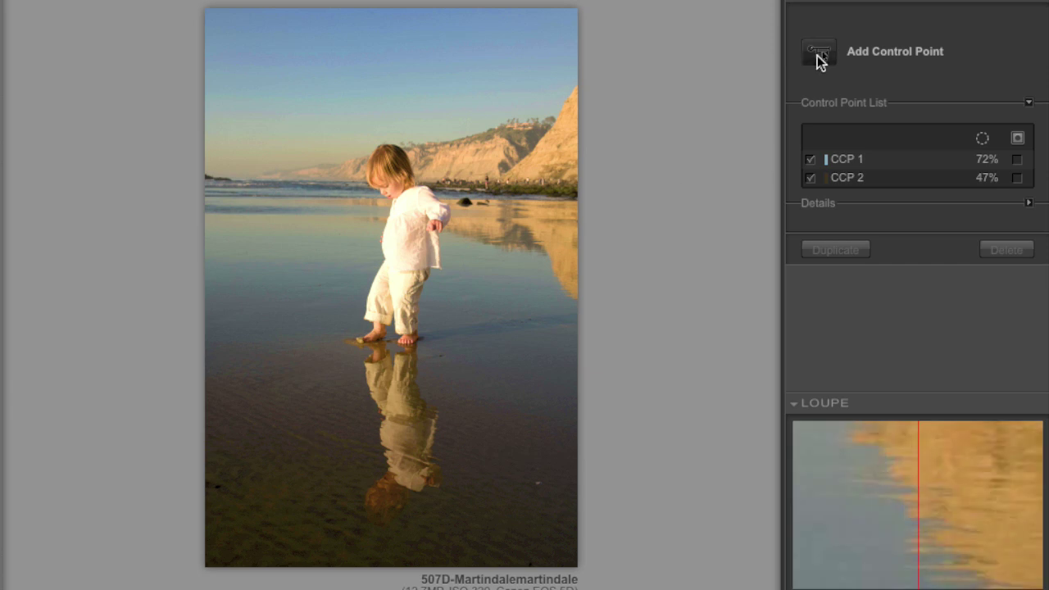
pyautogui.click(821, 53)
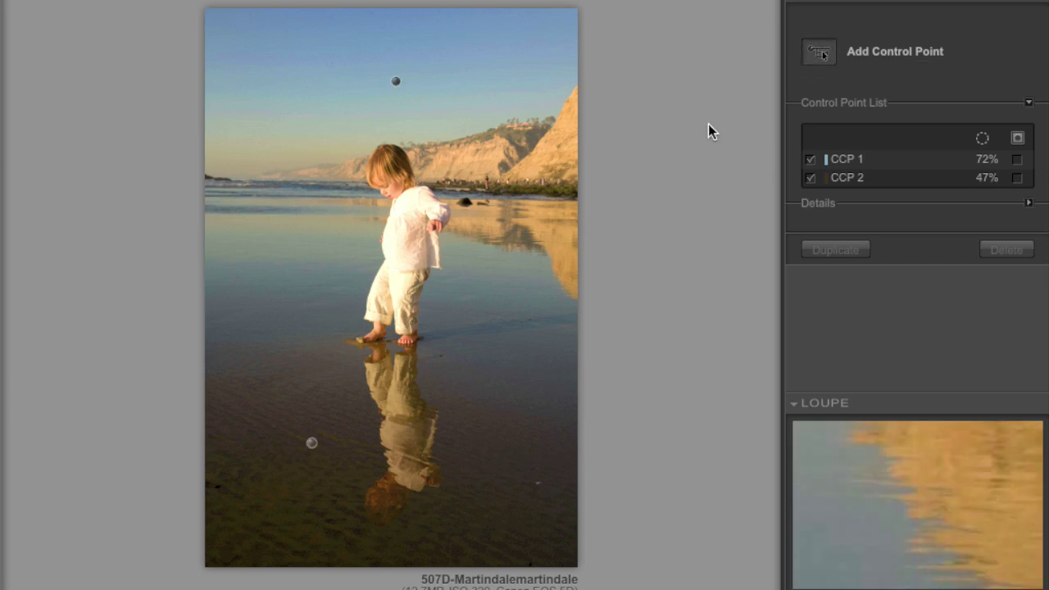
# Place a 21% control point on the child's reflection.
pyautogui.click(402, 405)
pyautogui.moveTo(460, 416); pyautogui.dragTo(451, 413)
pyautogui.click(389, 455)
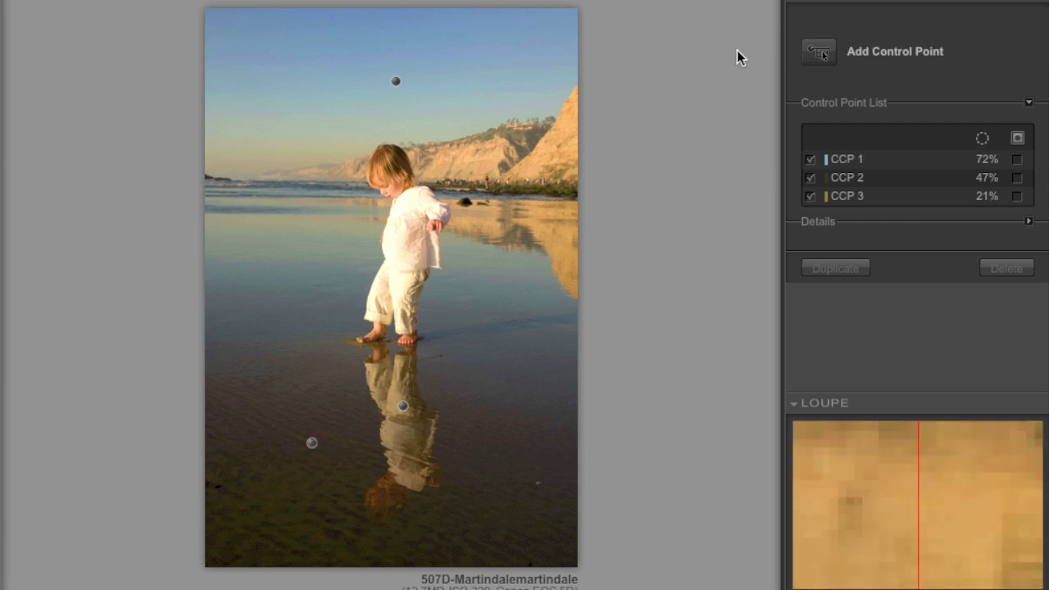
# Add a 25% control point on the cliffs and adjust their brightness and contrast.
pyautogui.click(818, 53)
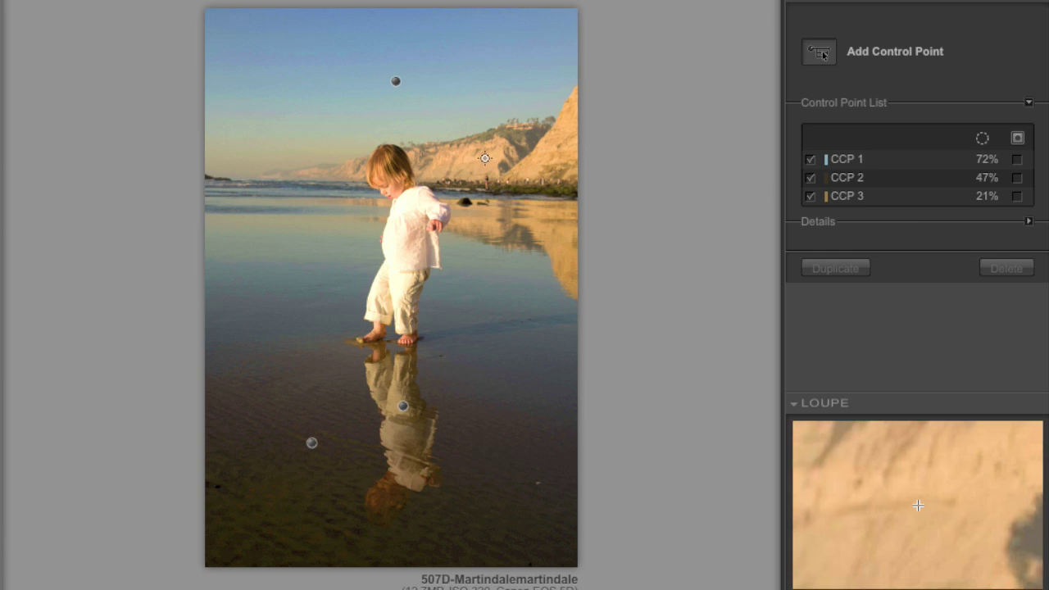
pyautogui.click(493, 162)
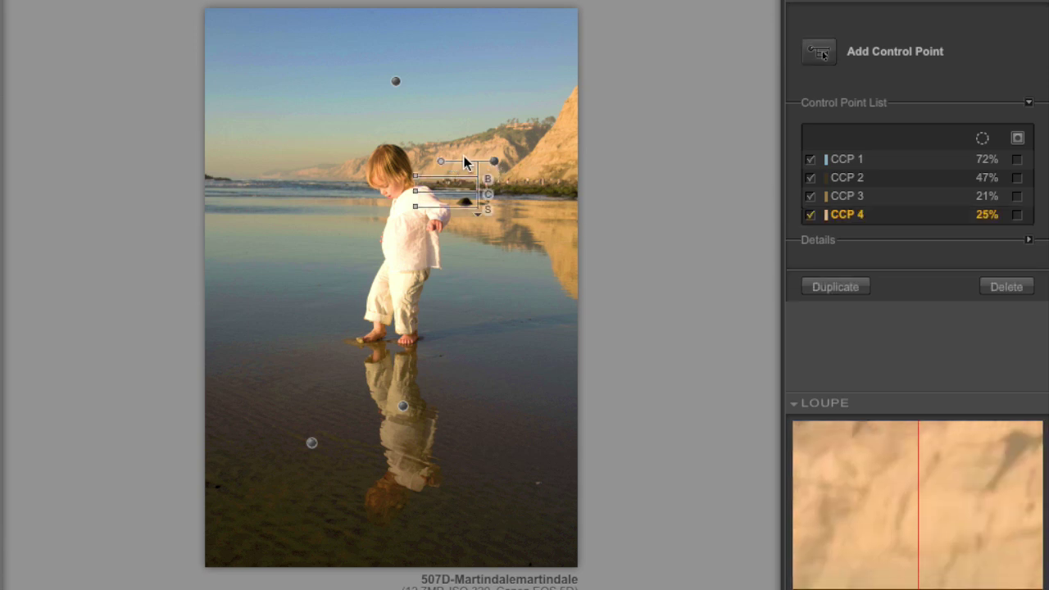
pyautogui.moveTo(417, 182)
pyautogui.mouseDown()
pyautogui.moveTo(424, 190)
pyautogui.moveTo(406, 197)
pyautogui.moveTo(421, 213)
pyautogui.moveTo(405, 197)
pyautogui.mouseUp()
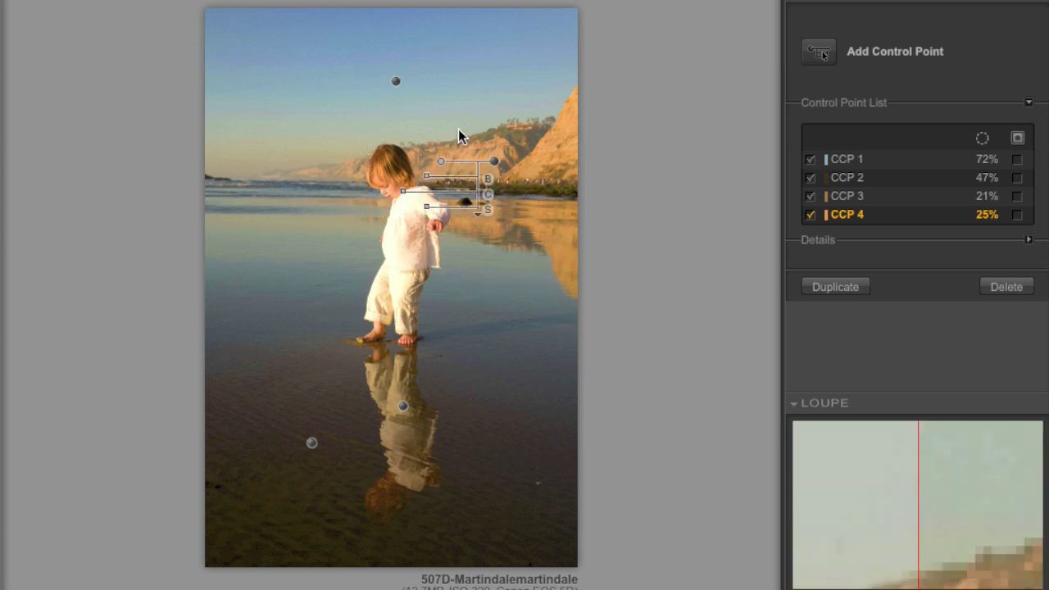
pyautogui.click(461, 134)
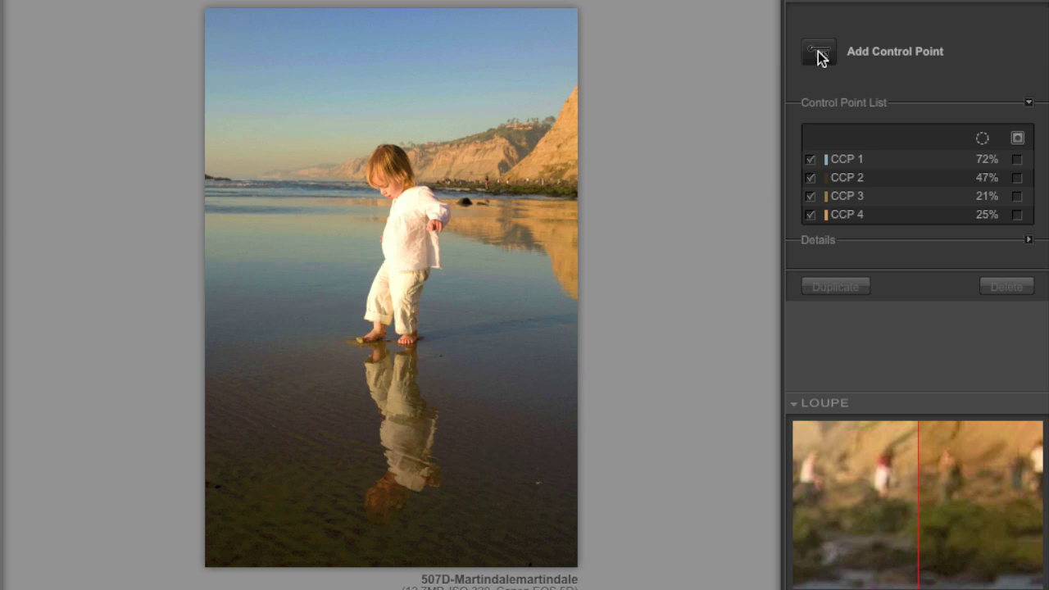
pyautogui.click(819, 51)
# Place a 27% control point on the water left of the child and darken it about 37%.
pyautogui.click(282, 242)
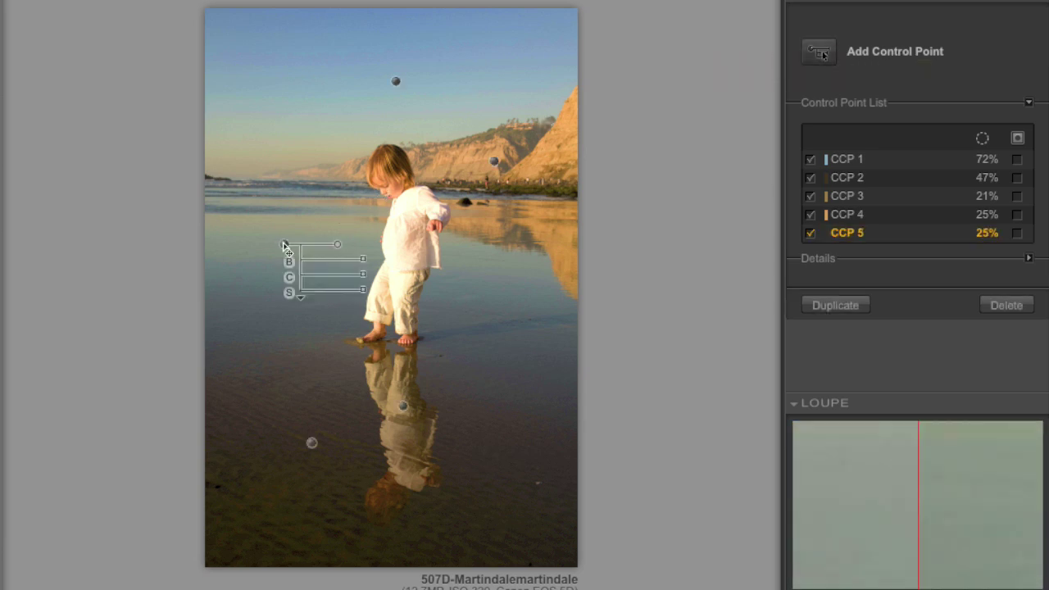
pyautogui.moveTo(338, 250); pyautogui.dragTo(346, 265)
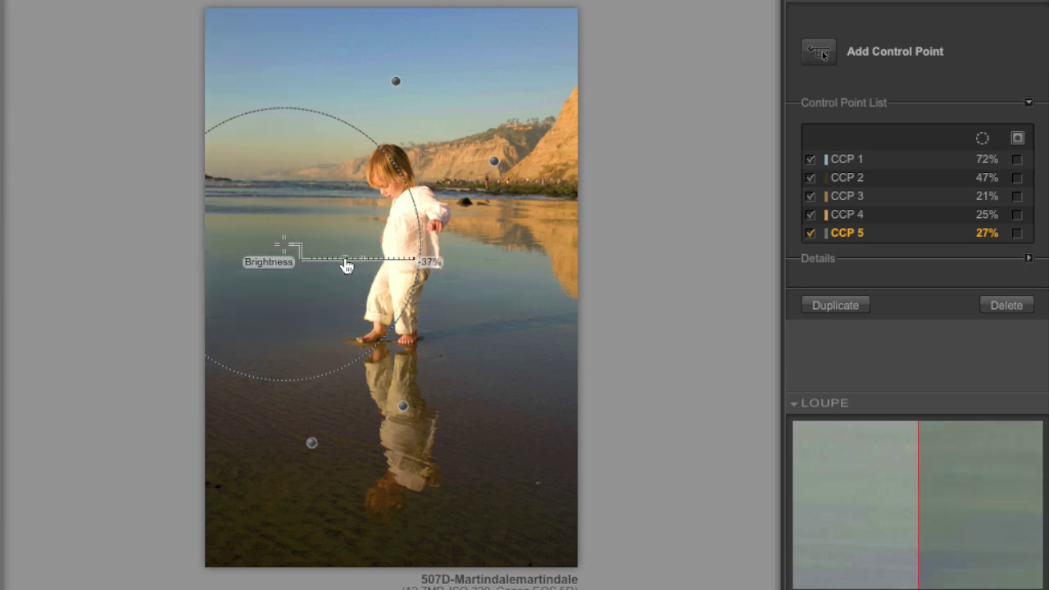
pyautogui.moveTo(346, 264); pyautogui.dragTo(369, 294)
pyautogui.click(432, 287)
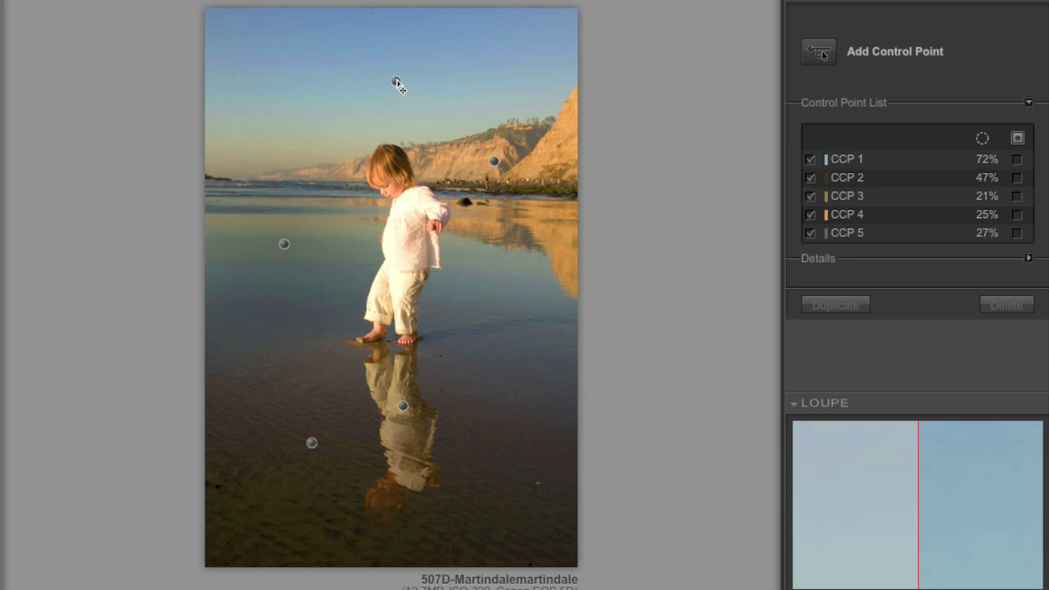
pyautogui.click(1015, 160)
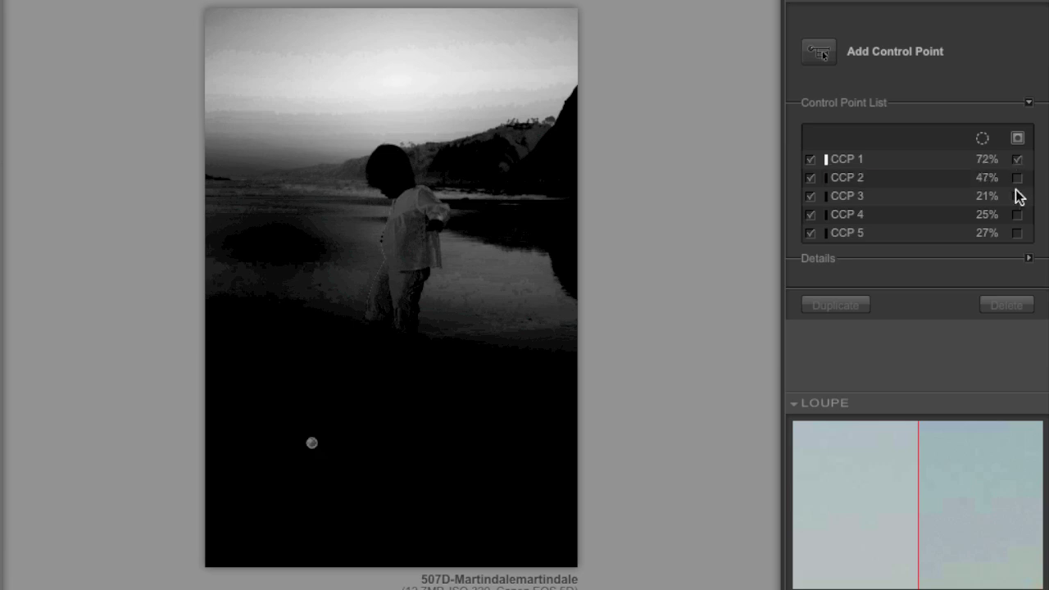
pyautogui.click(1017, 216)
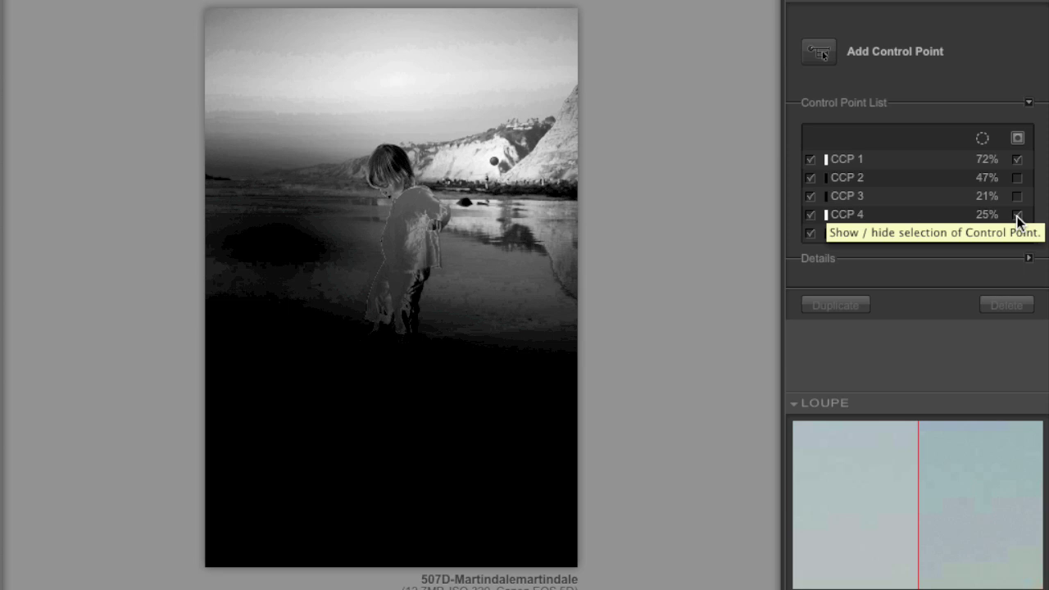
pyautogui.click(1018, 234)
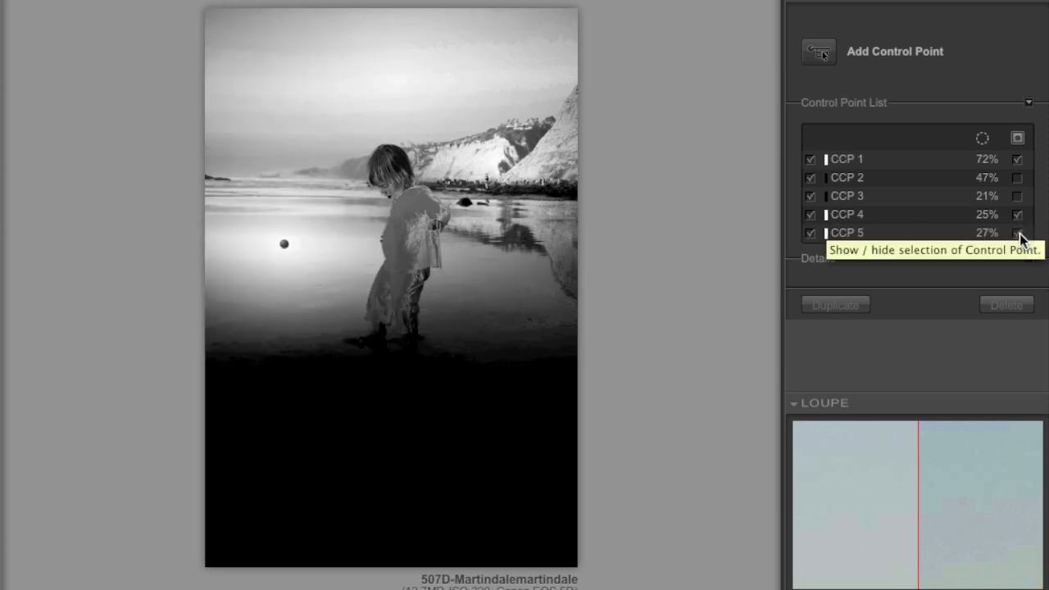
pyautogui.click(1017, 214)
pyautogui.click(1018, 159)
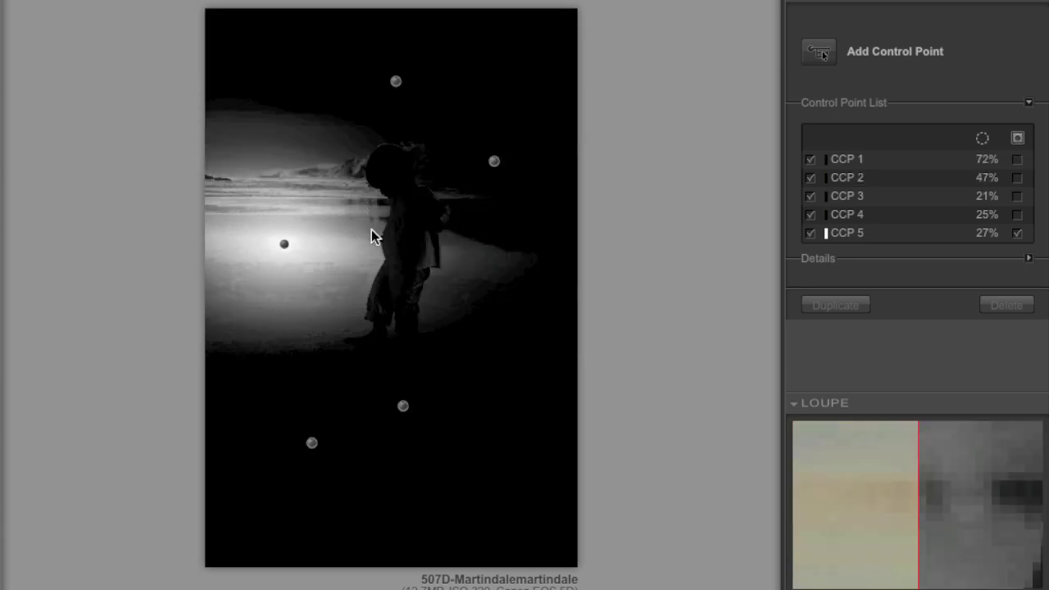
pyautogui.click(1018, 233)
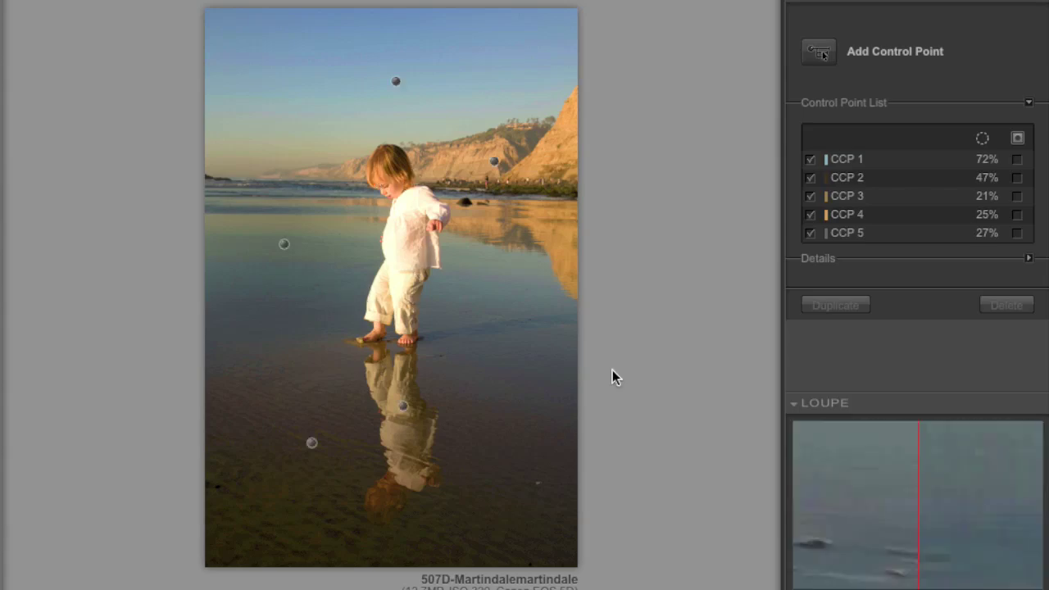
# Save the five control-point adjustments back to Aperture as a new version.
pyautogui.click(820, 52)
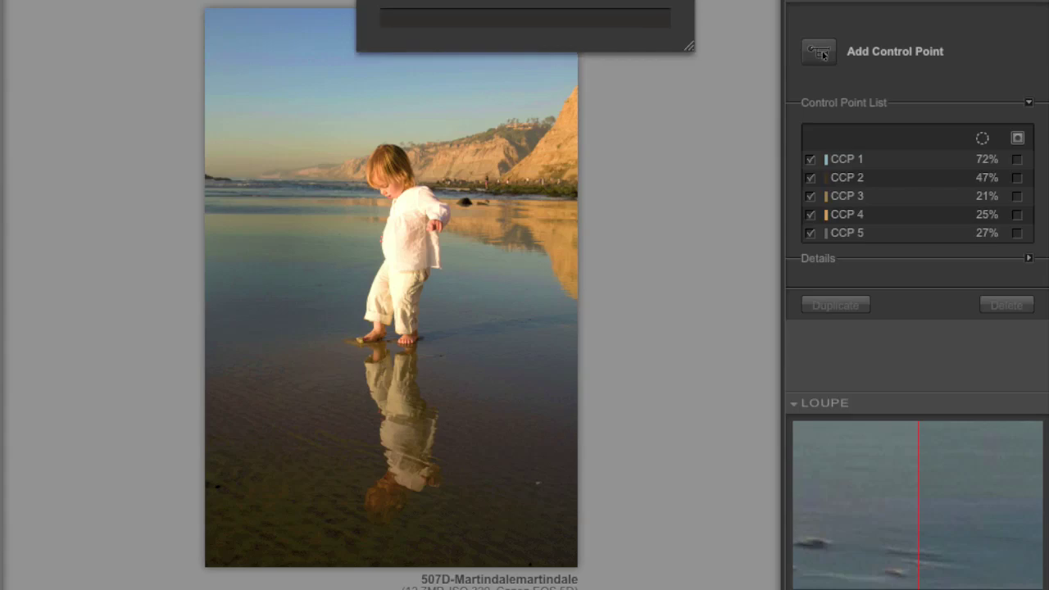